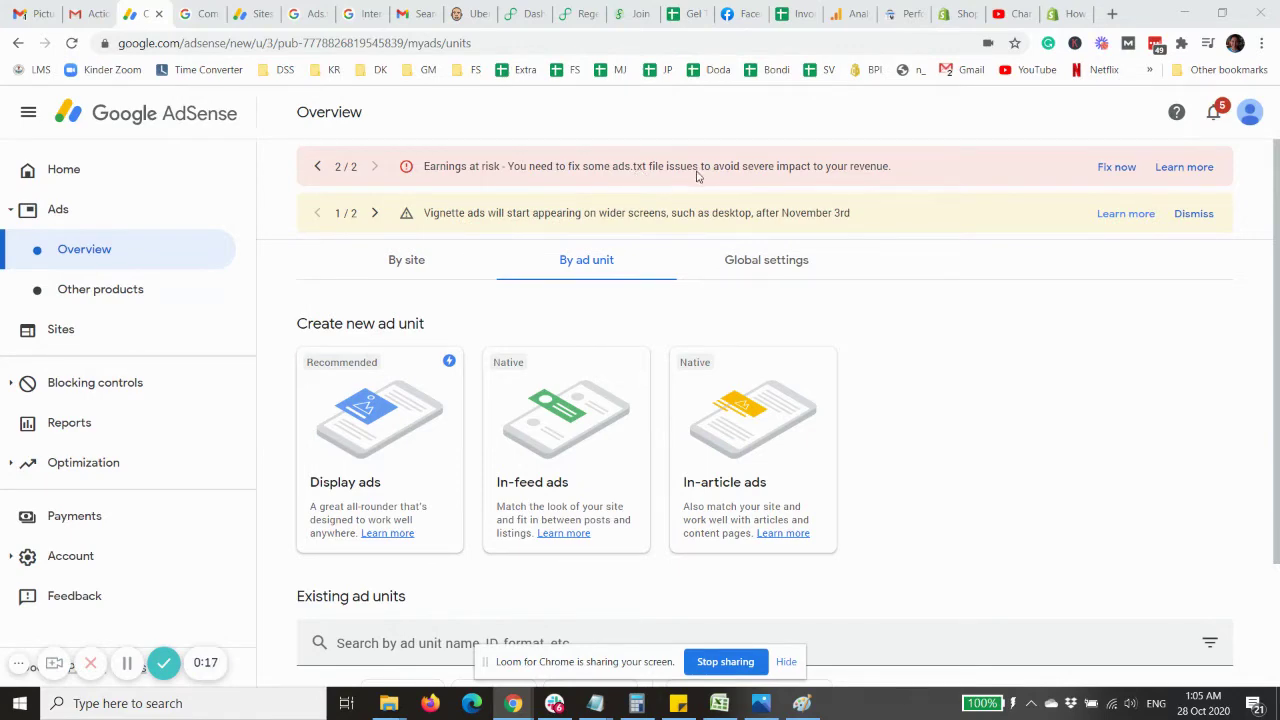
Download the site's ads.txt from AdSense's Fix now page and reveal it in the Downloads folder.
left_click(1110, 172)
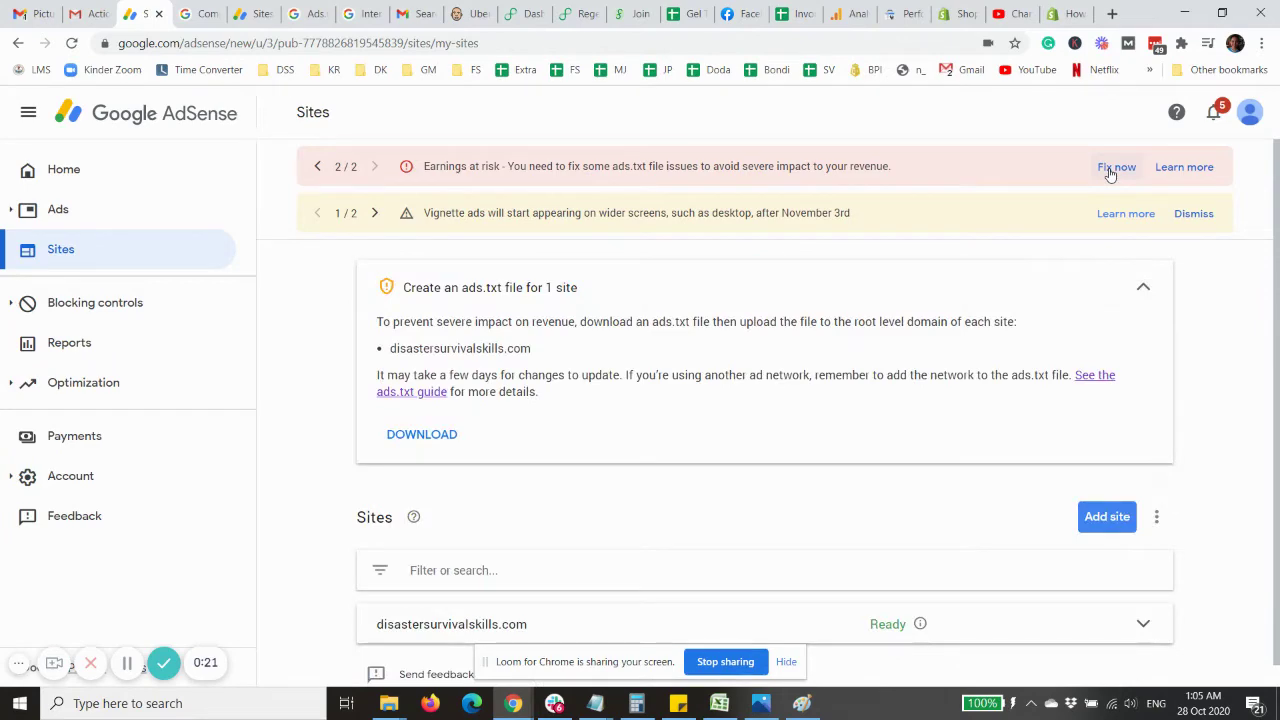
left_click(415, 433)
key("ctrl+j")
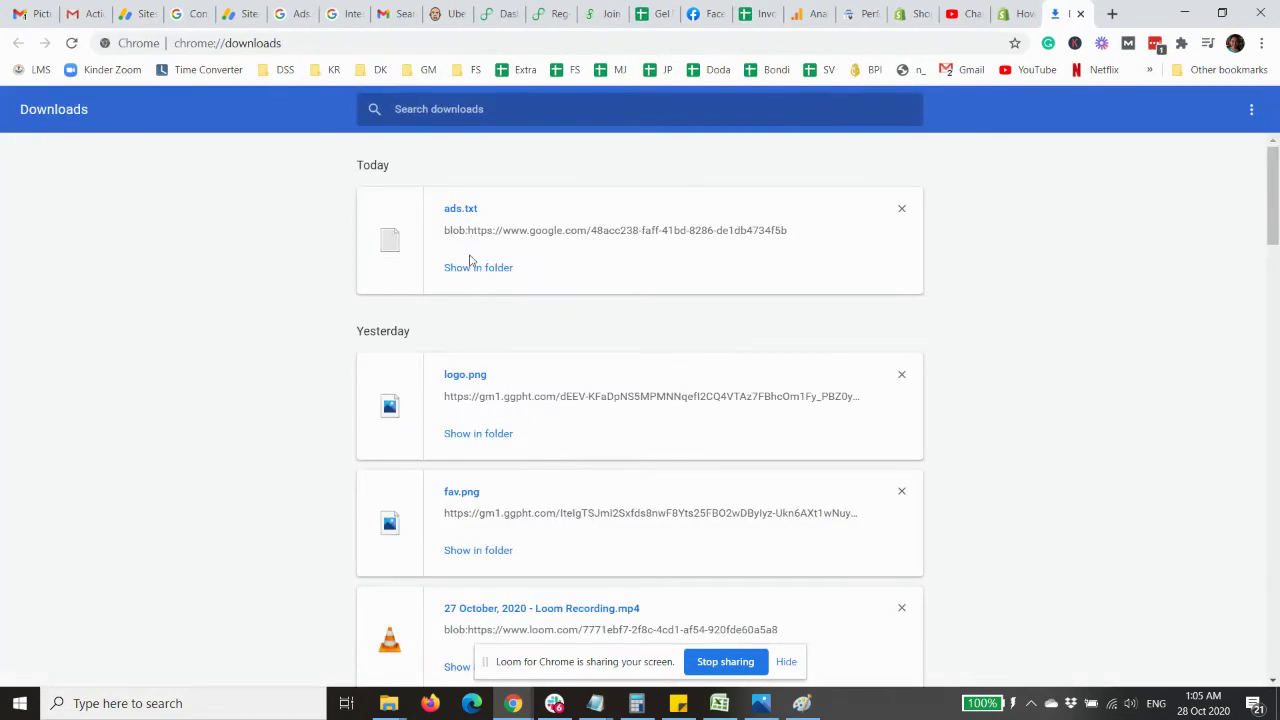
left_click(472, 265)
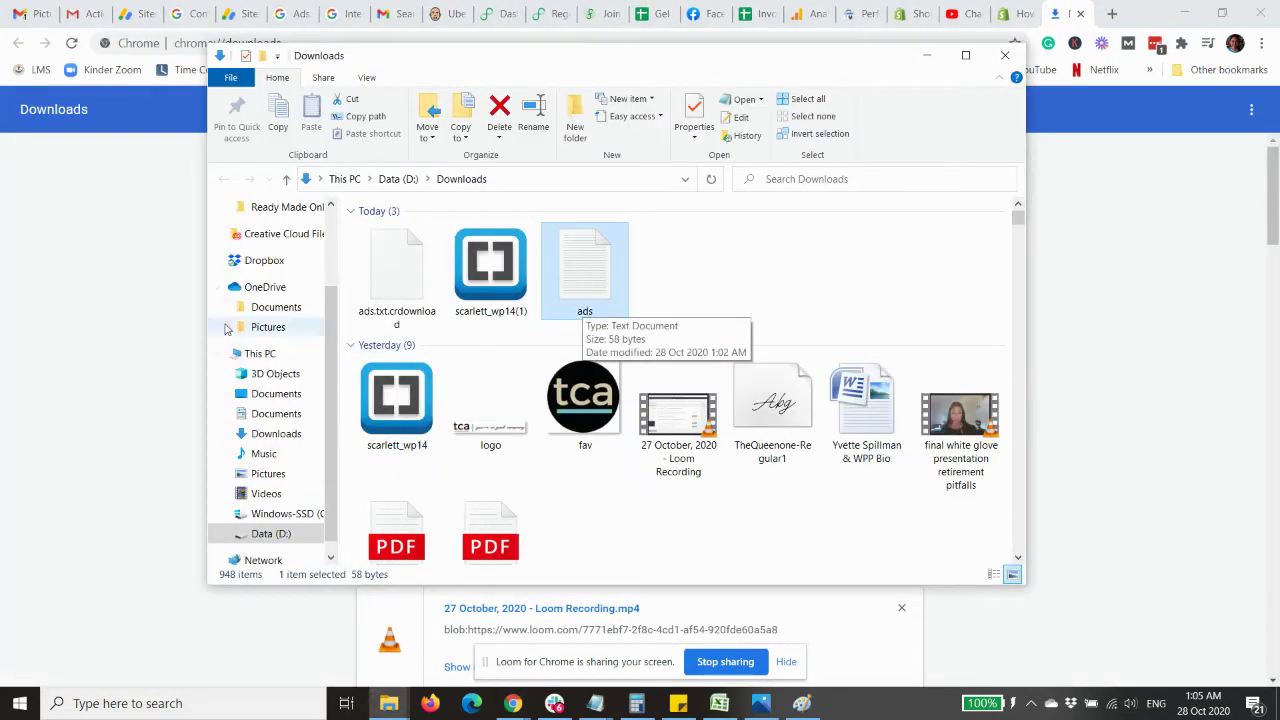
Bring the browser back and switch to the Google Search Console Performance page.
left_click(100, 302)
left_click(1022, 10)
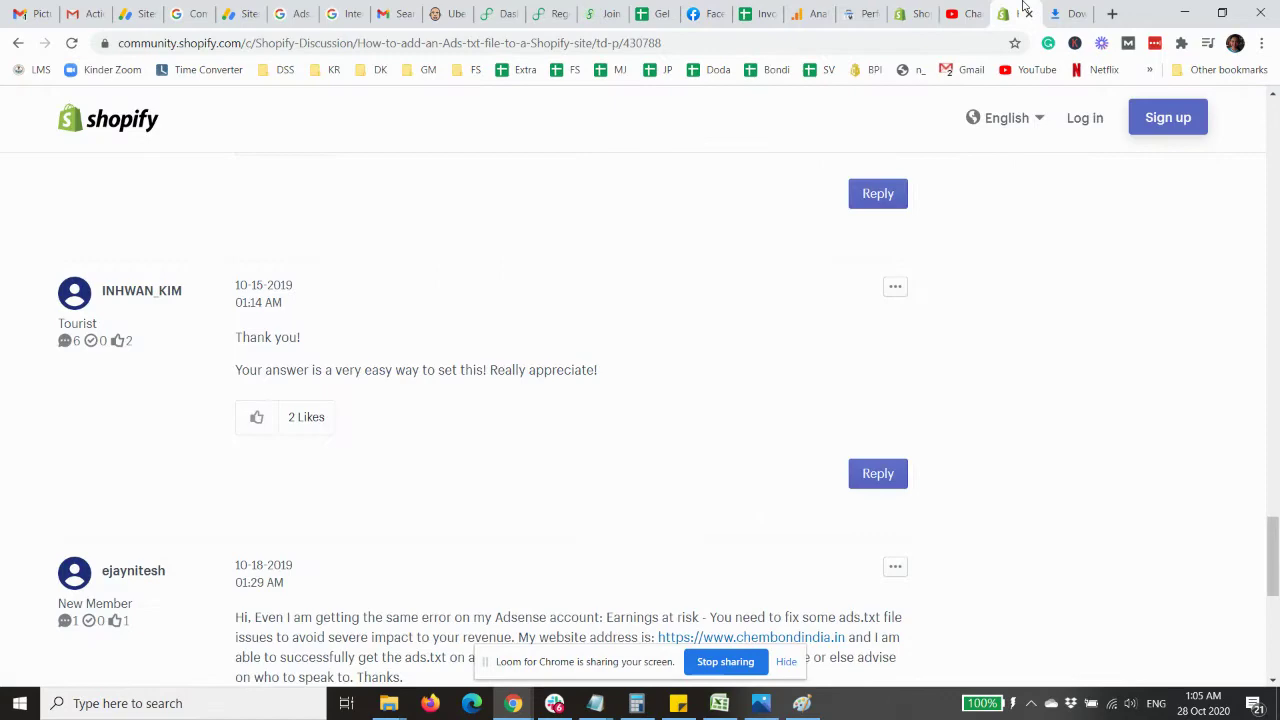
left_click(860, 13)
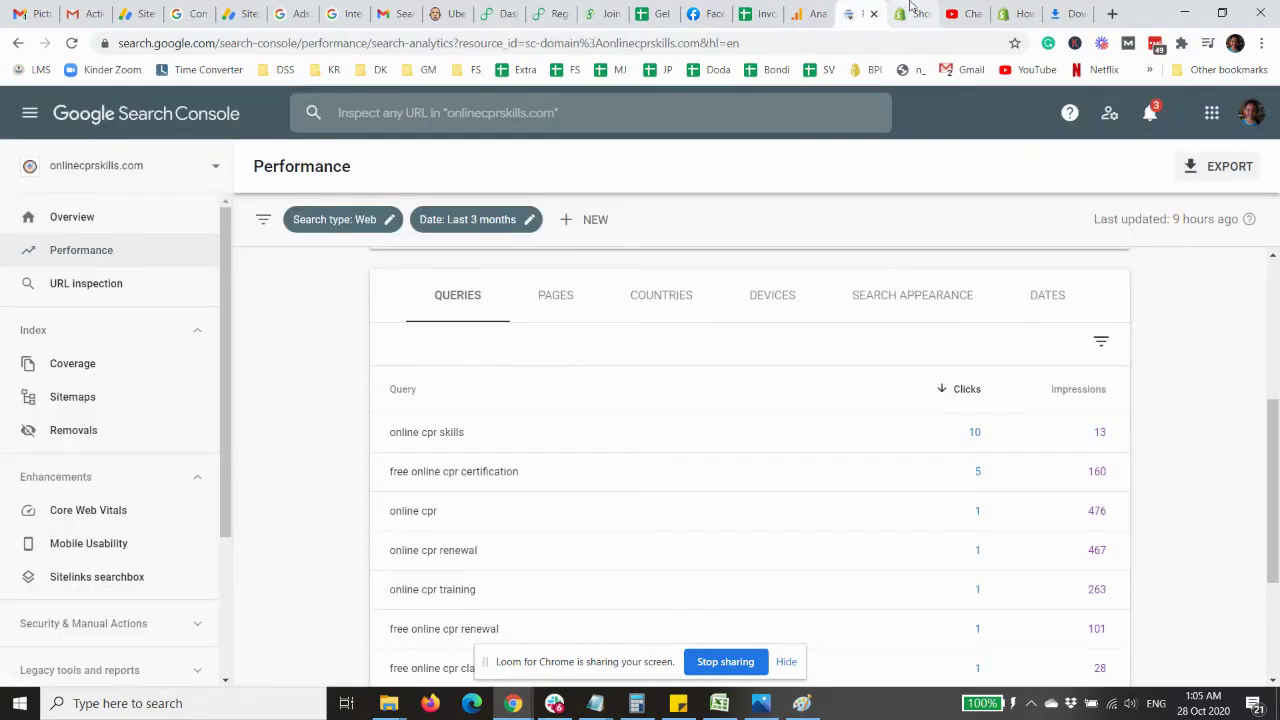
Upload the downloaded ads.txt file to the Shopify store's Settings > Files.
left_click(912, 12)
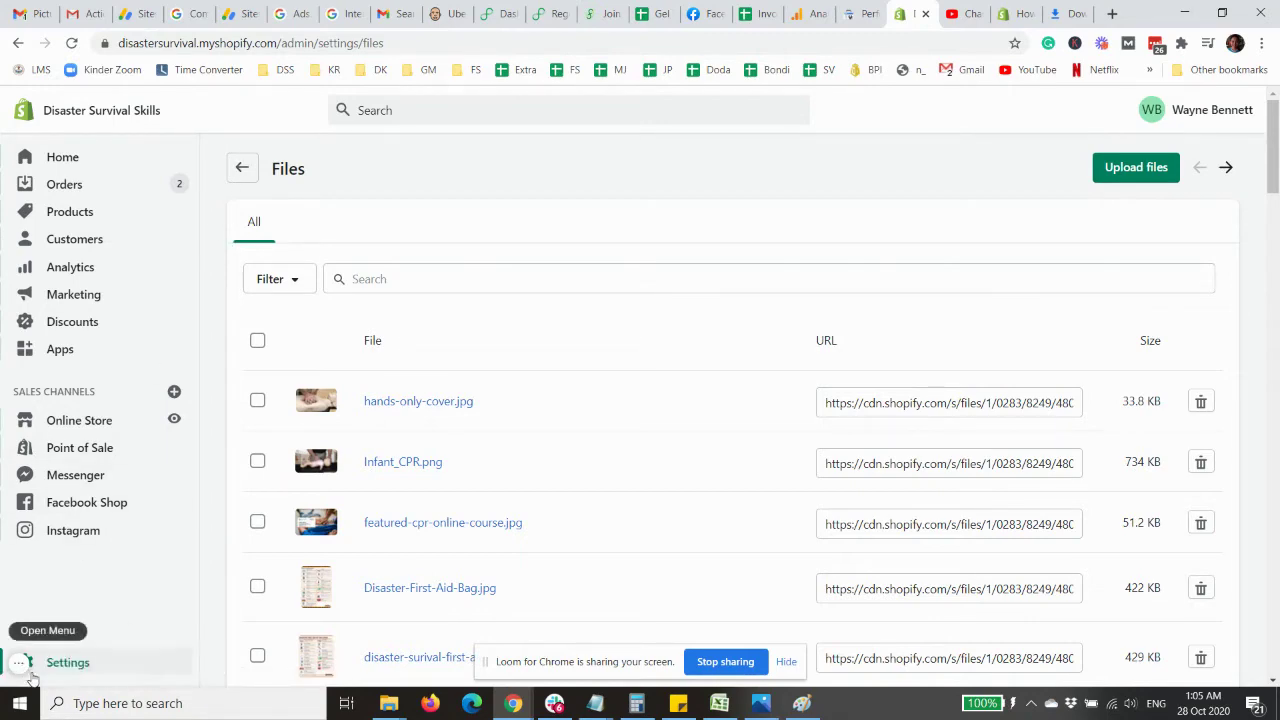
left_click(54, 665)
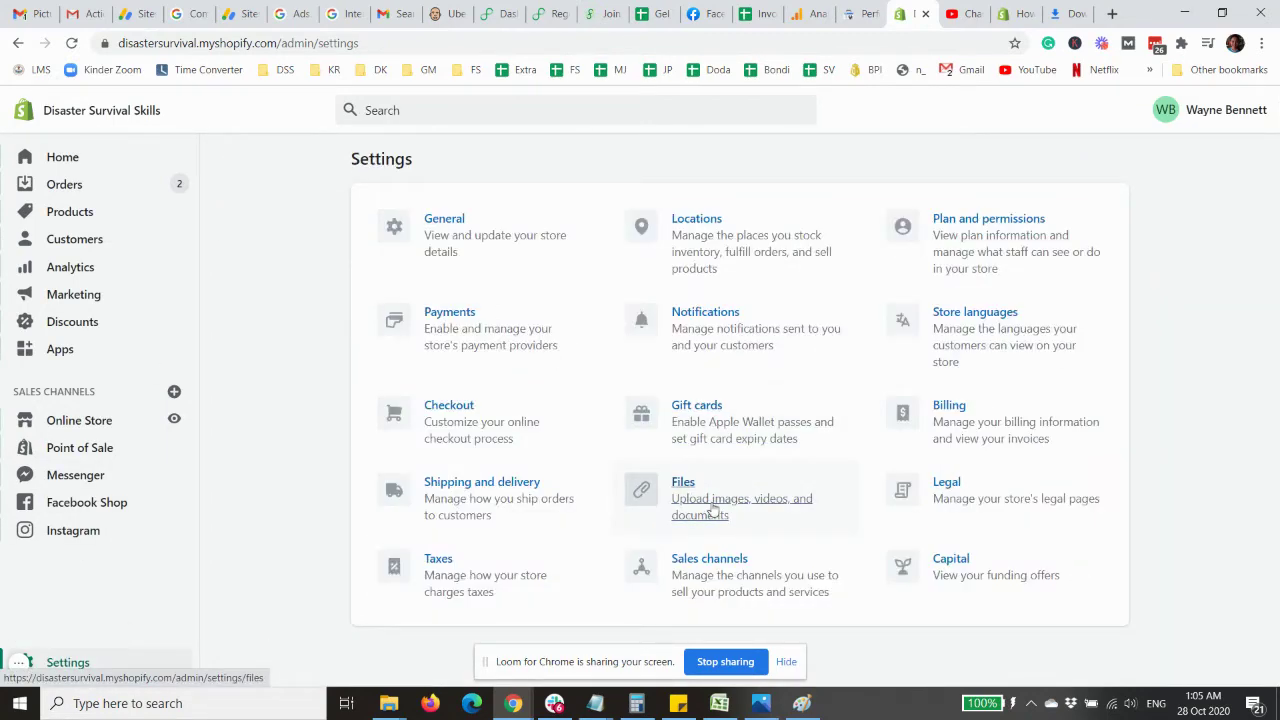
left_click(711, 508)
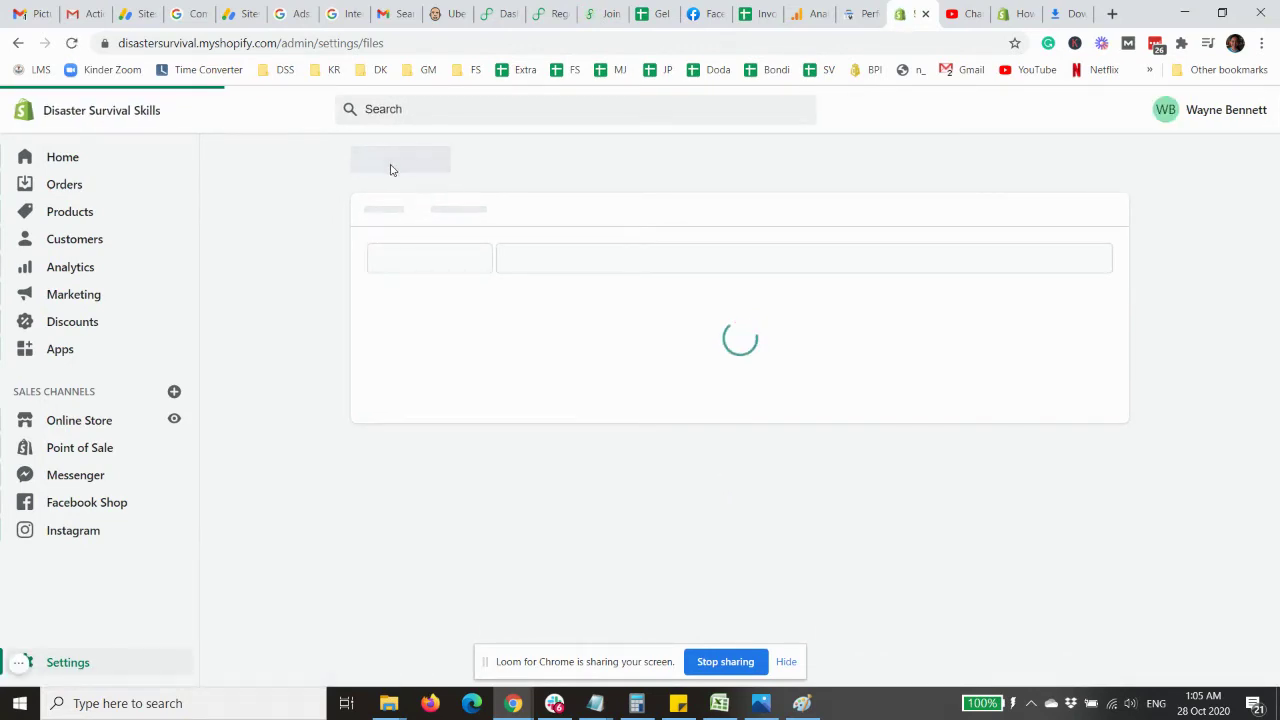
left_click(1134, 167)
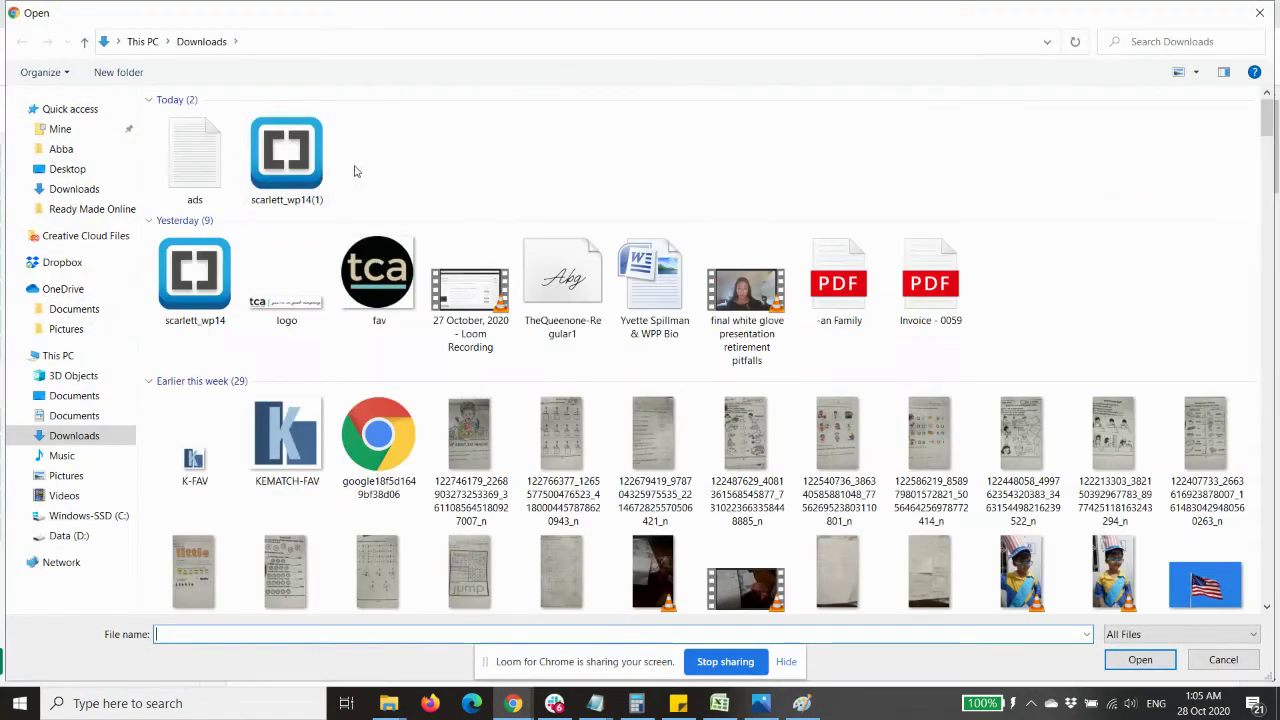
double_click(196, 152)
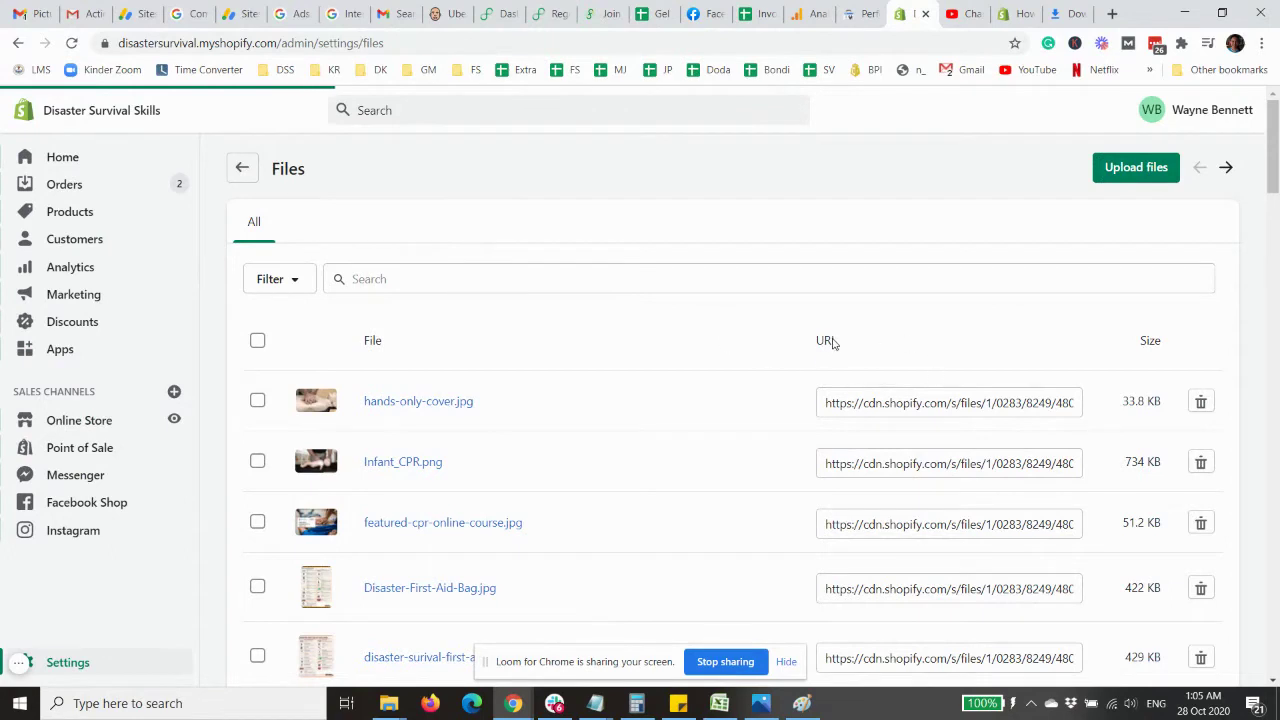
Copy the uploaded ads.txt file's link and go to Online Store > Navigation.
left_click(873, 404)
right_click(838, 408)
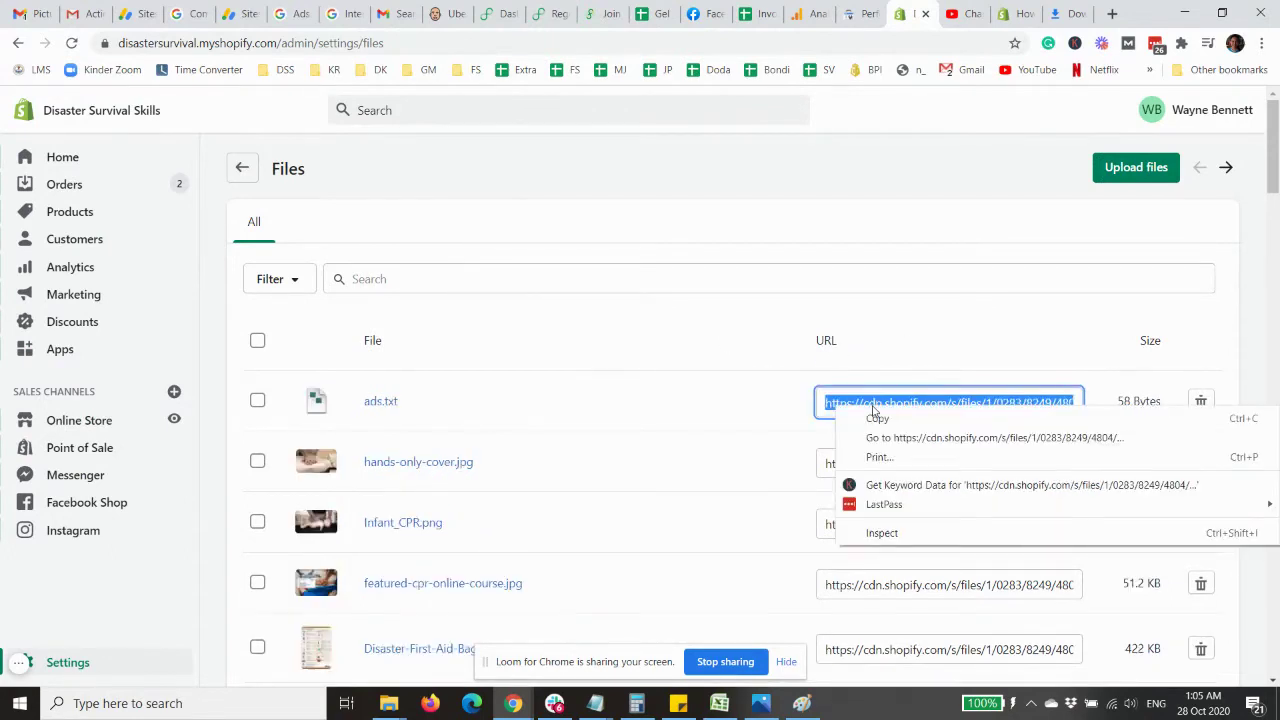
left_click(895, 423)
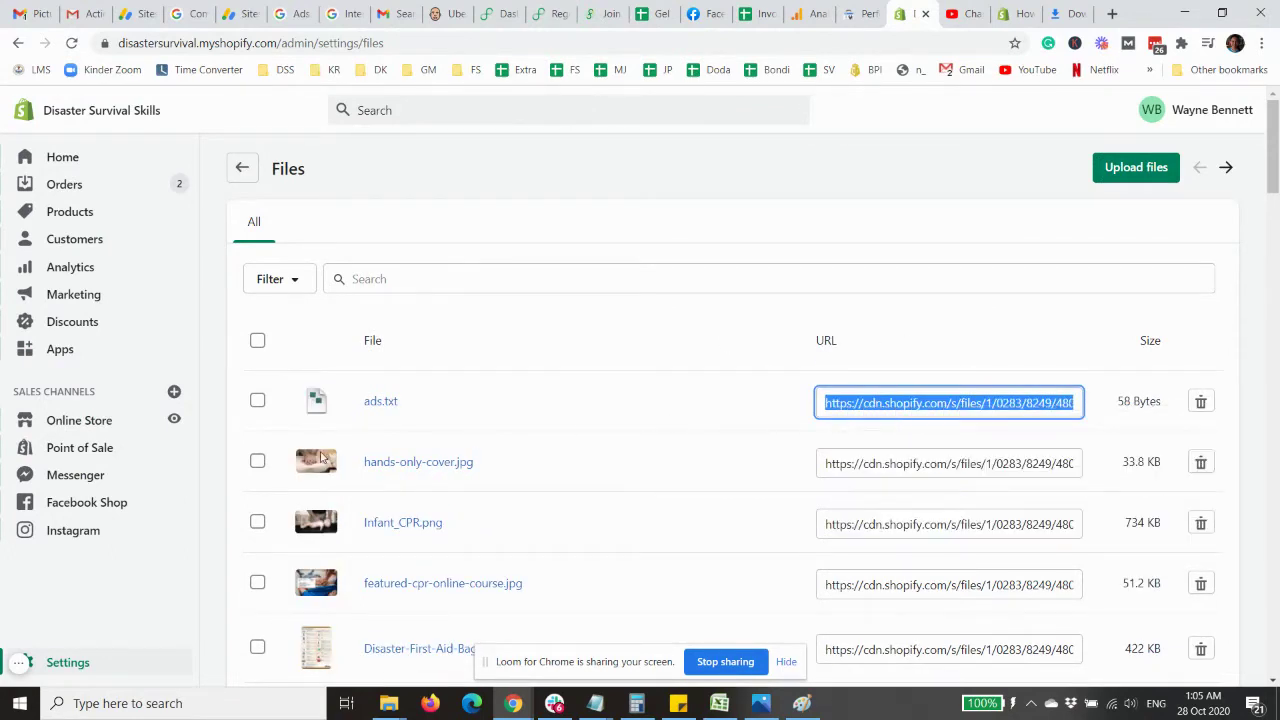
left_click(96, 426)
left_click(80, 531)
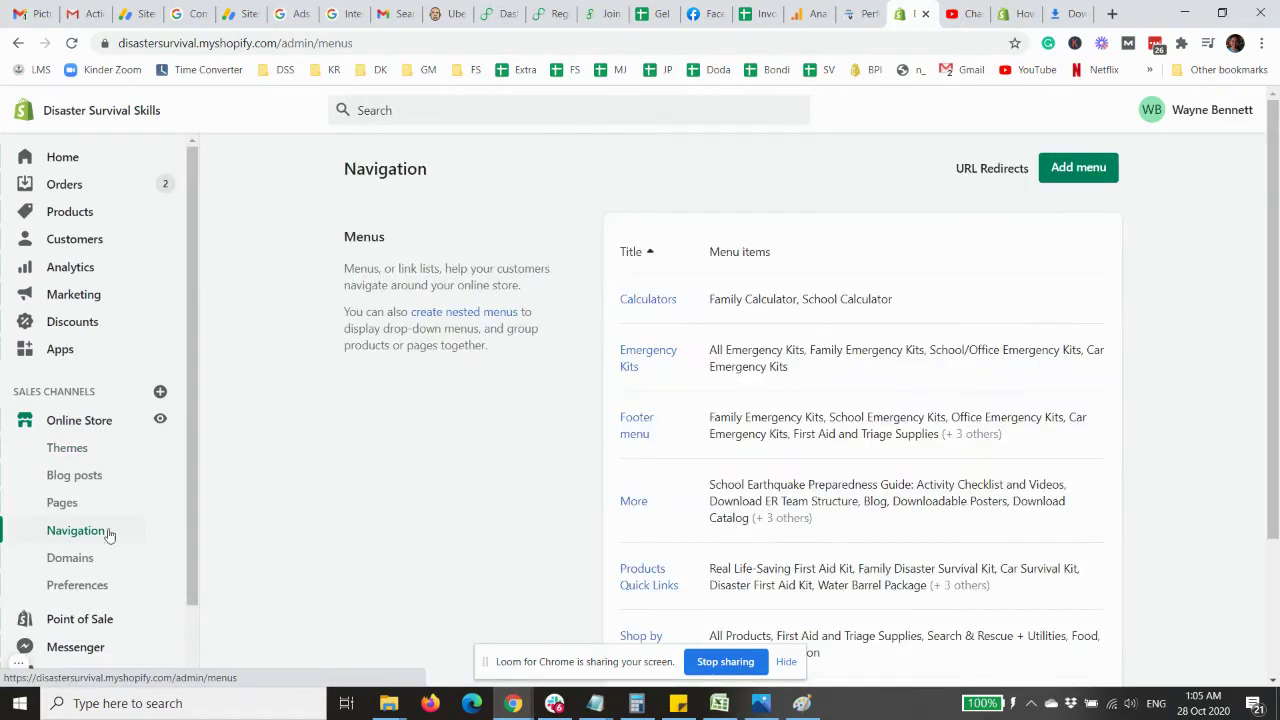
Start a new URL redirect with the copied ads.txt file link pasted as its destination.
left_click(976, 172)
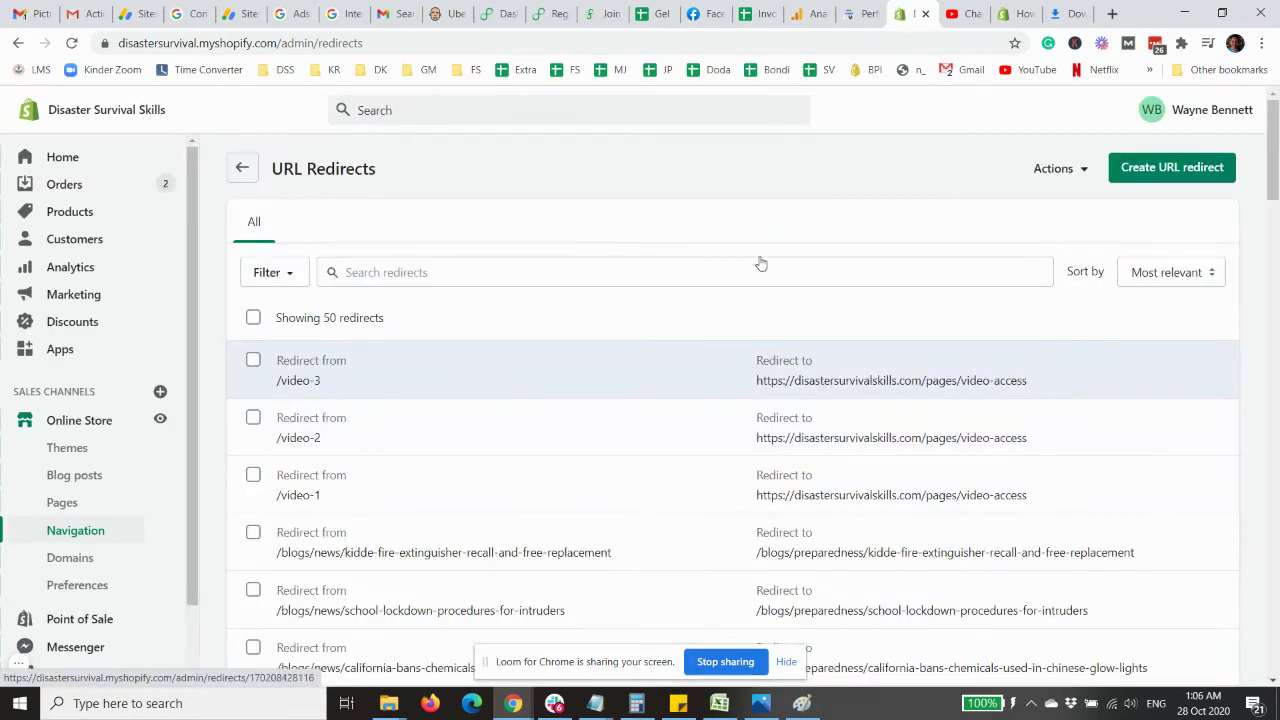
left_click(1142, 173)
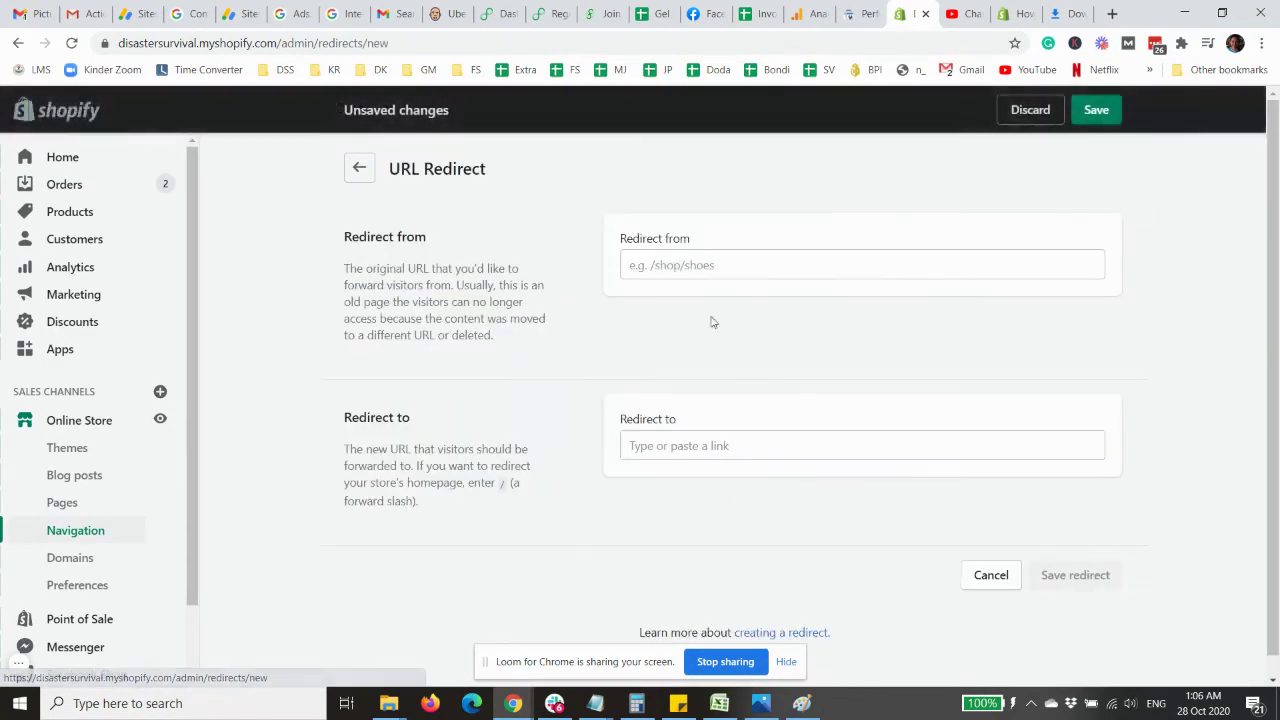
left_click(682, 442)
right_click(682, 442)
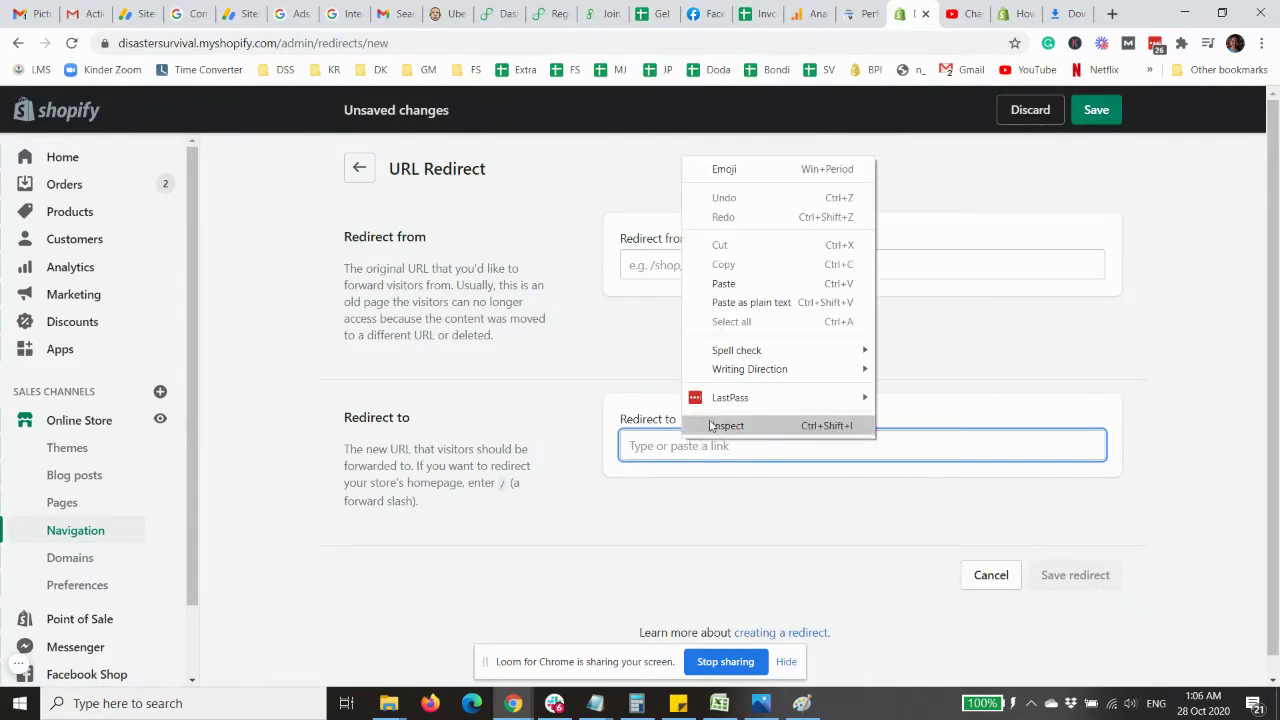
left_click(740, 301)
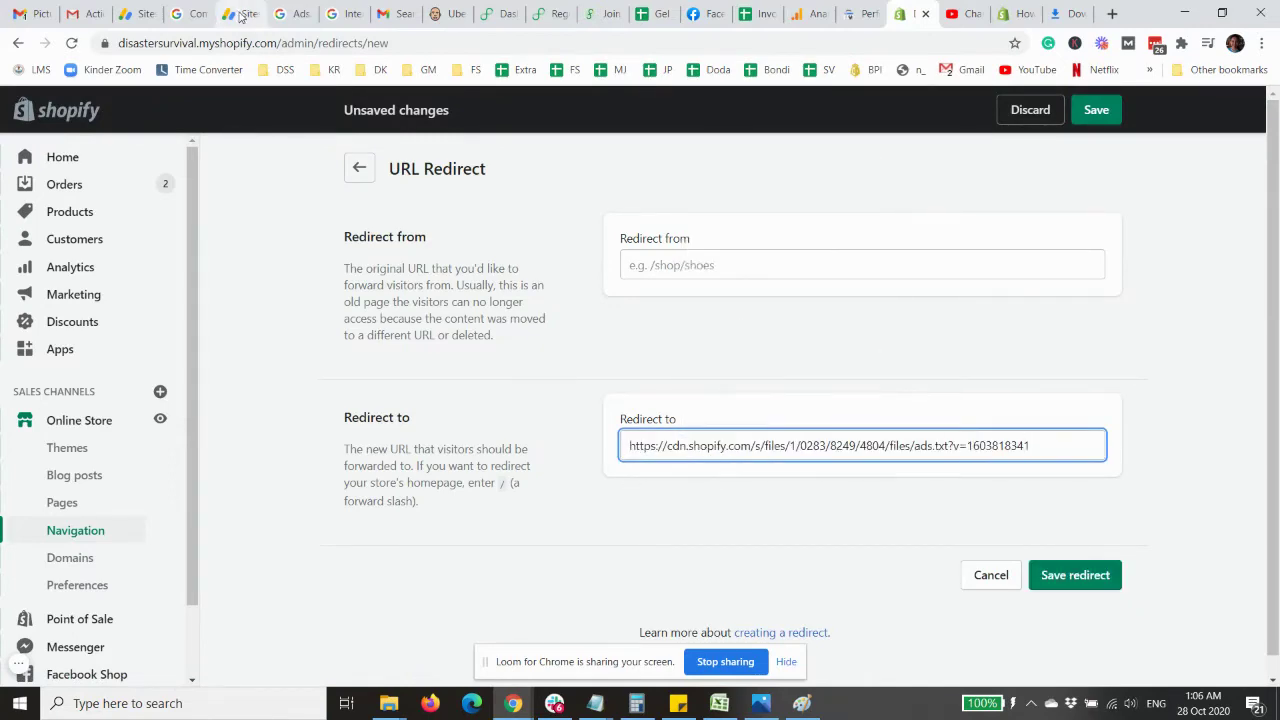
Copy 'ads.txt' from AdSense, enter /ads.txt as Redirect from, and save the redirect.
left_click(146, 8)
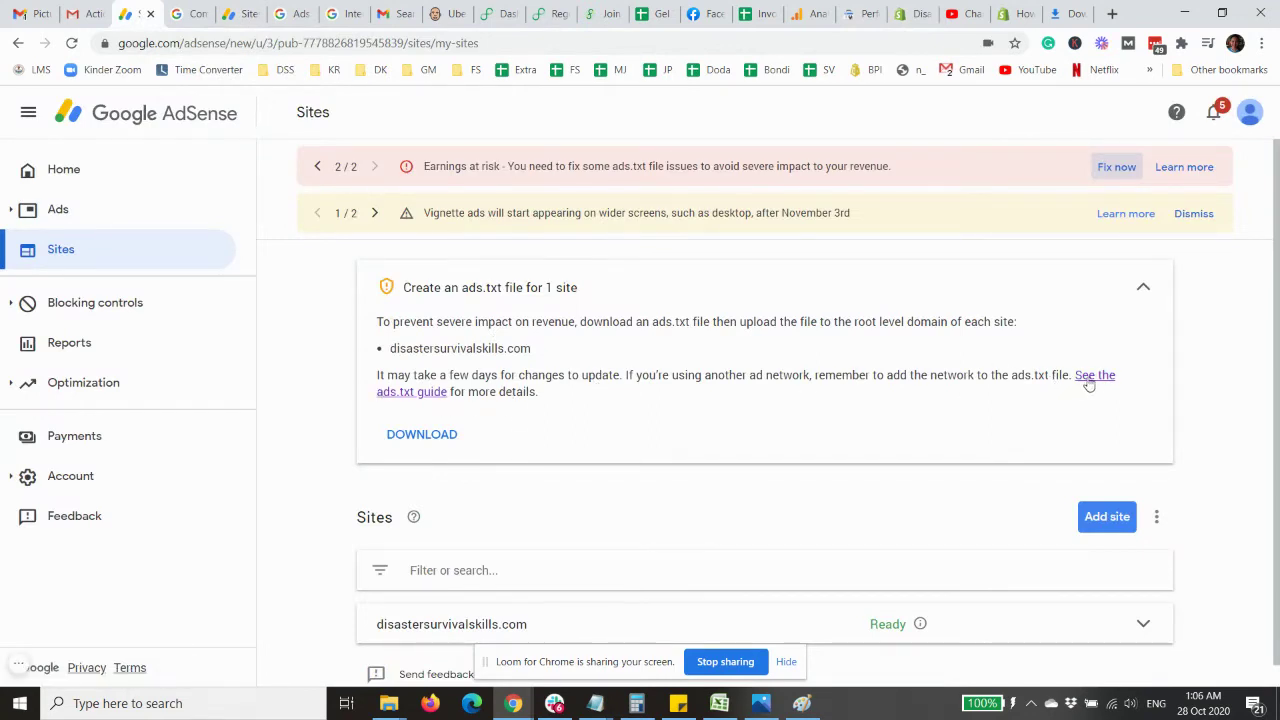
left_click_drag(1012, 378, 1049, 386)
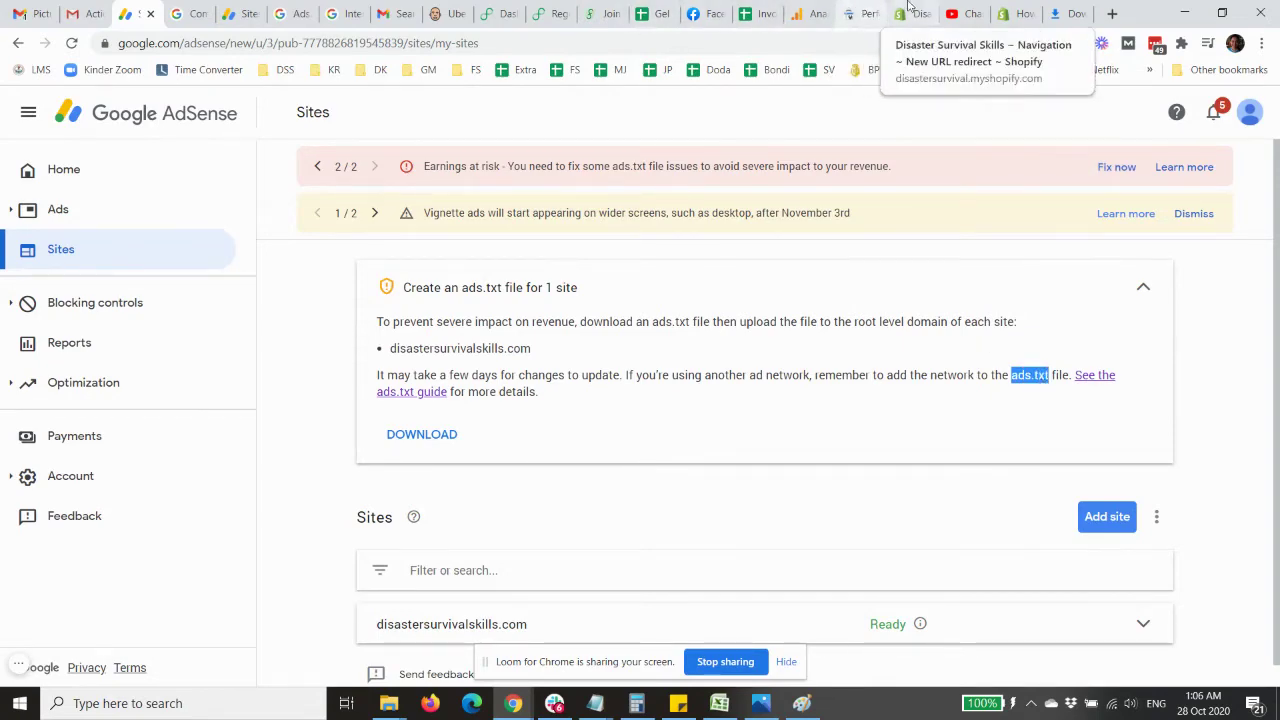
left_click(912, 13)
left_click(708, 262)
type("/")
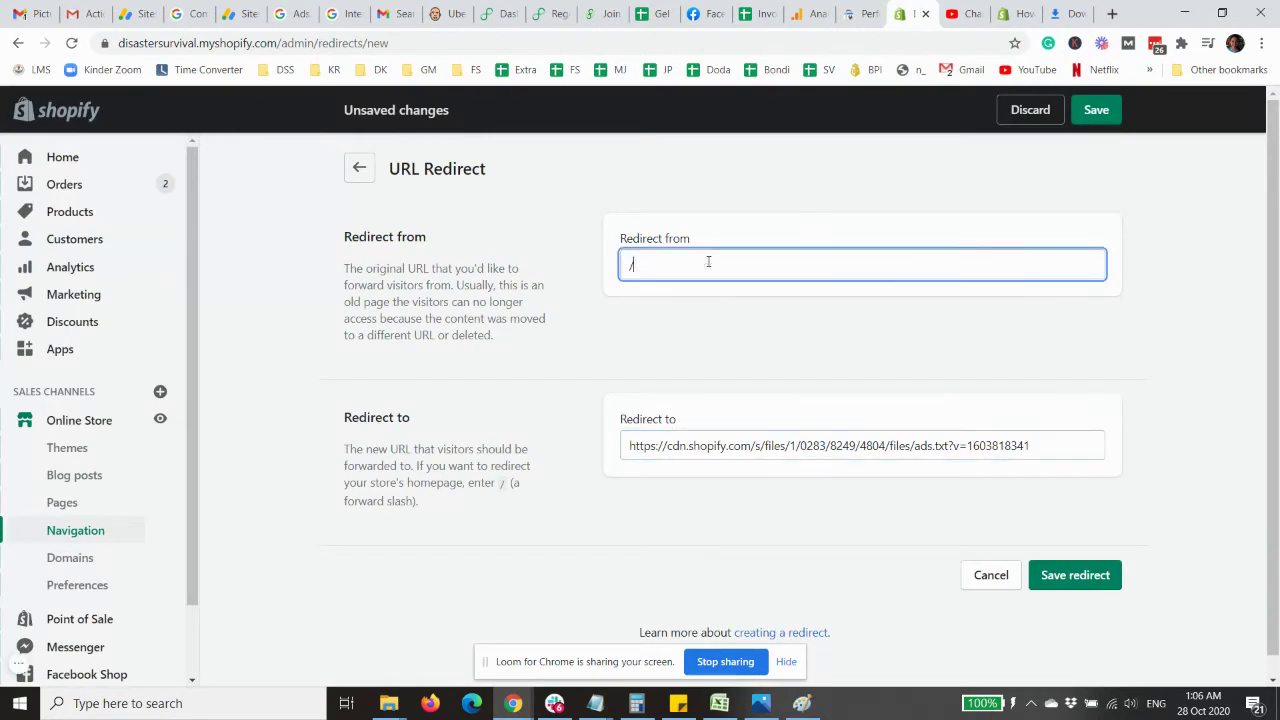
key("ctrl+v")
left_click(1096, 111)
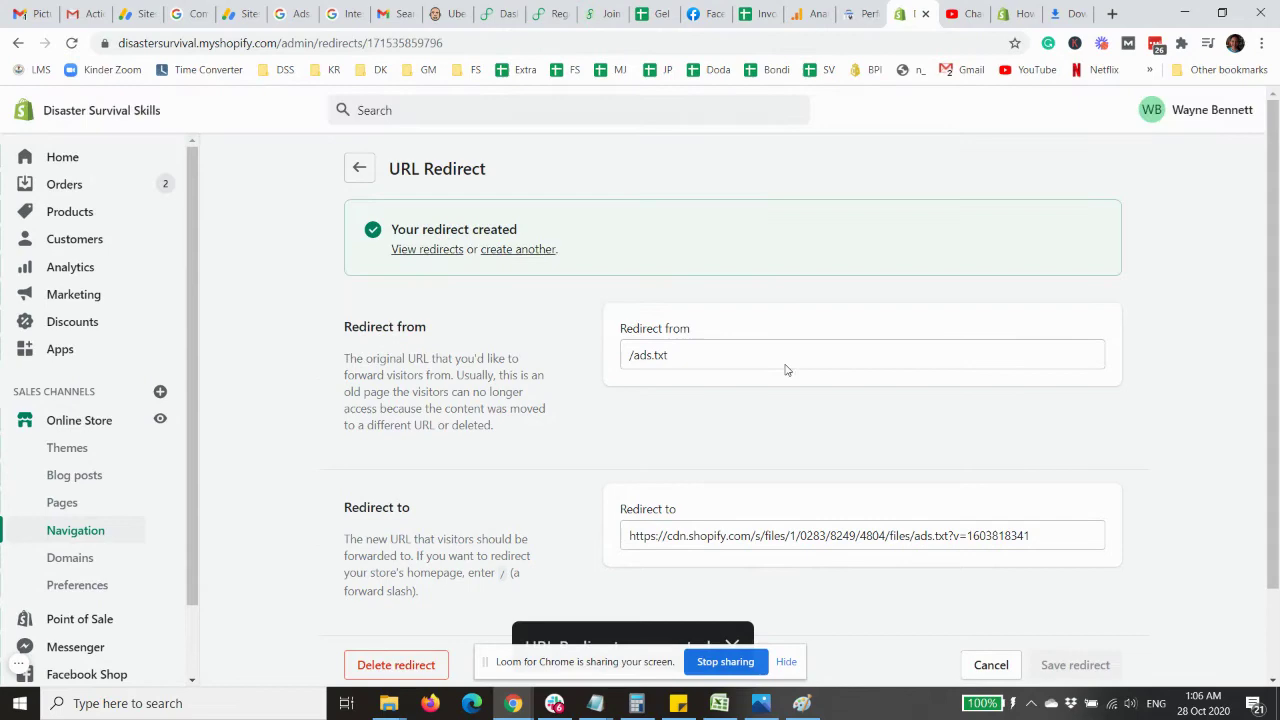
Search the URL redirects list for ads.txt, clearing and repeating the search.
left_click(410, 251)
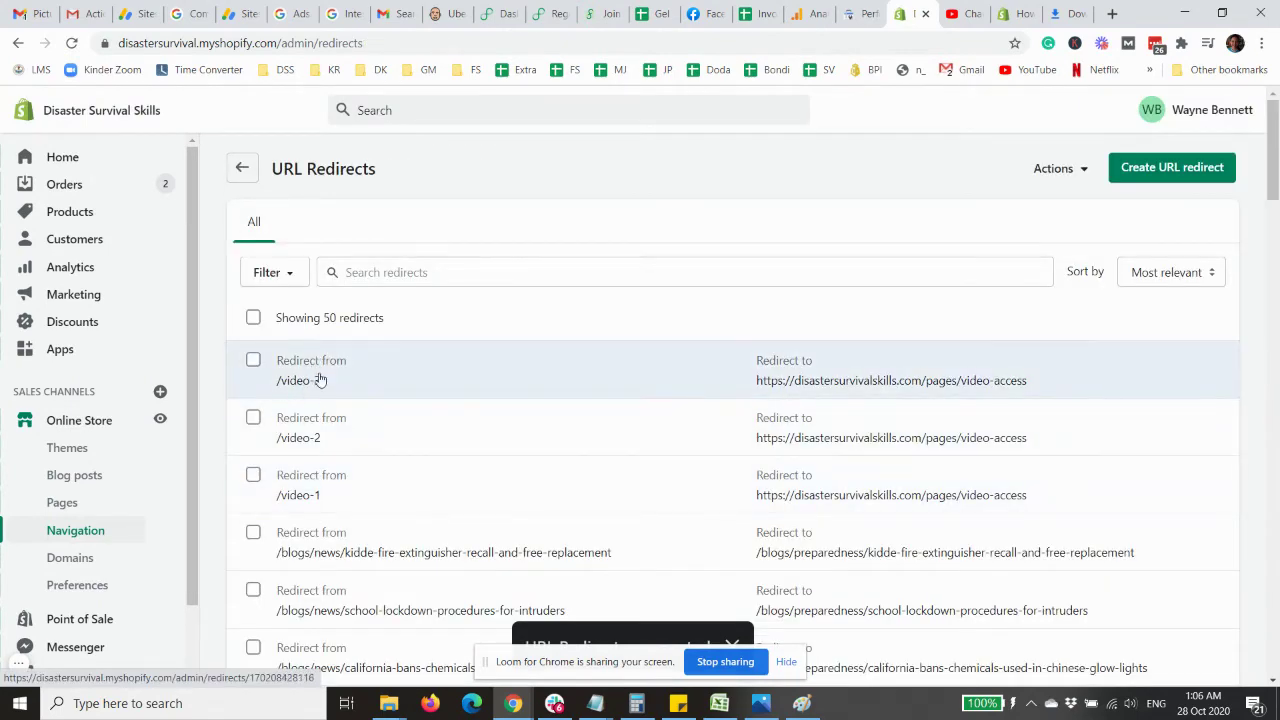
left_click(395, 277)
type("ads.txt")
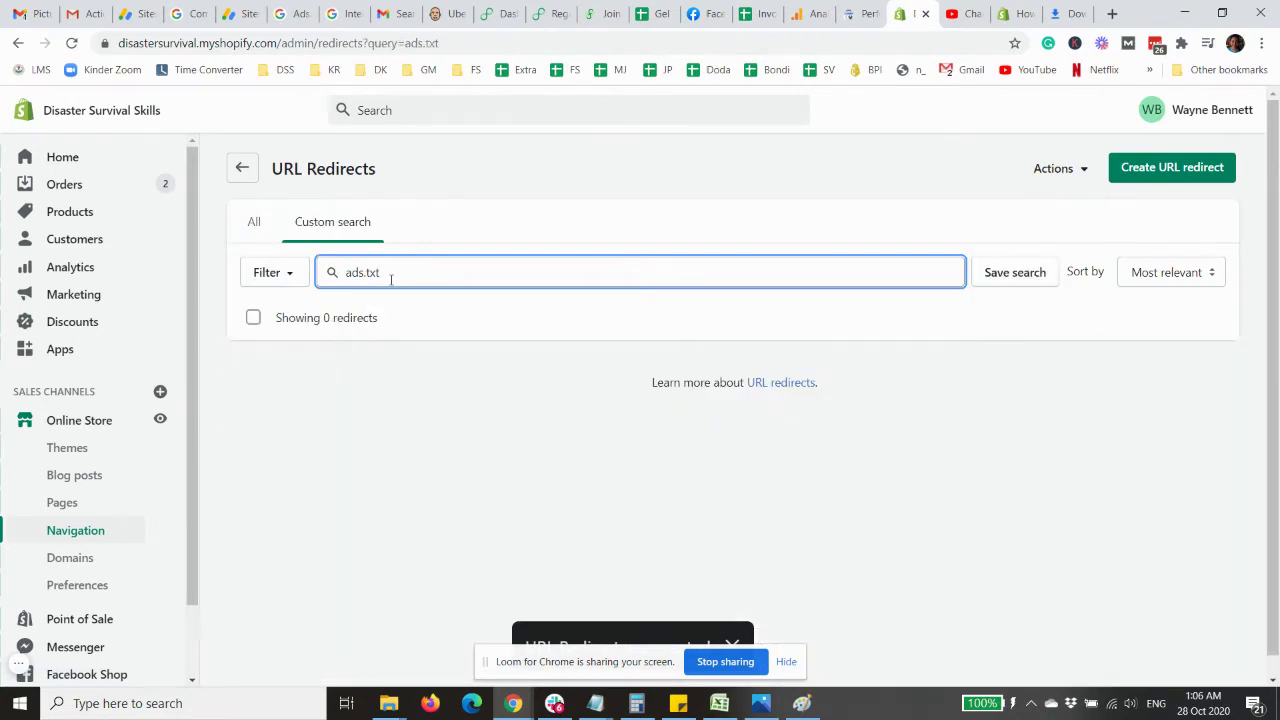
left_click(256, 225)
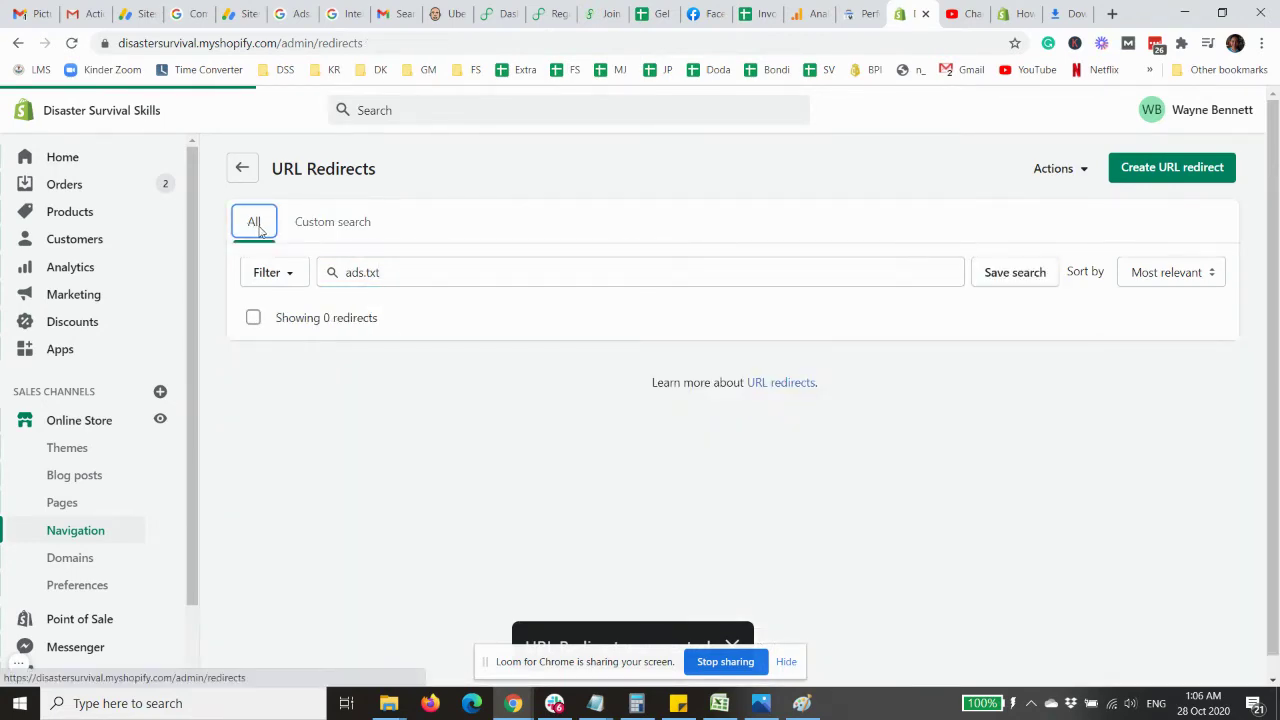
left_click(418, 273)
type("ads.txt")
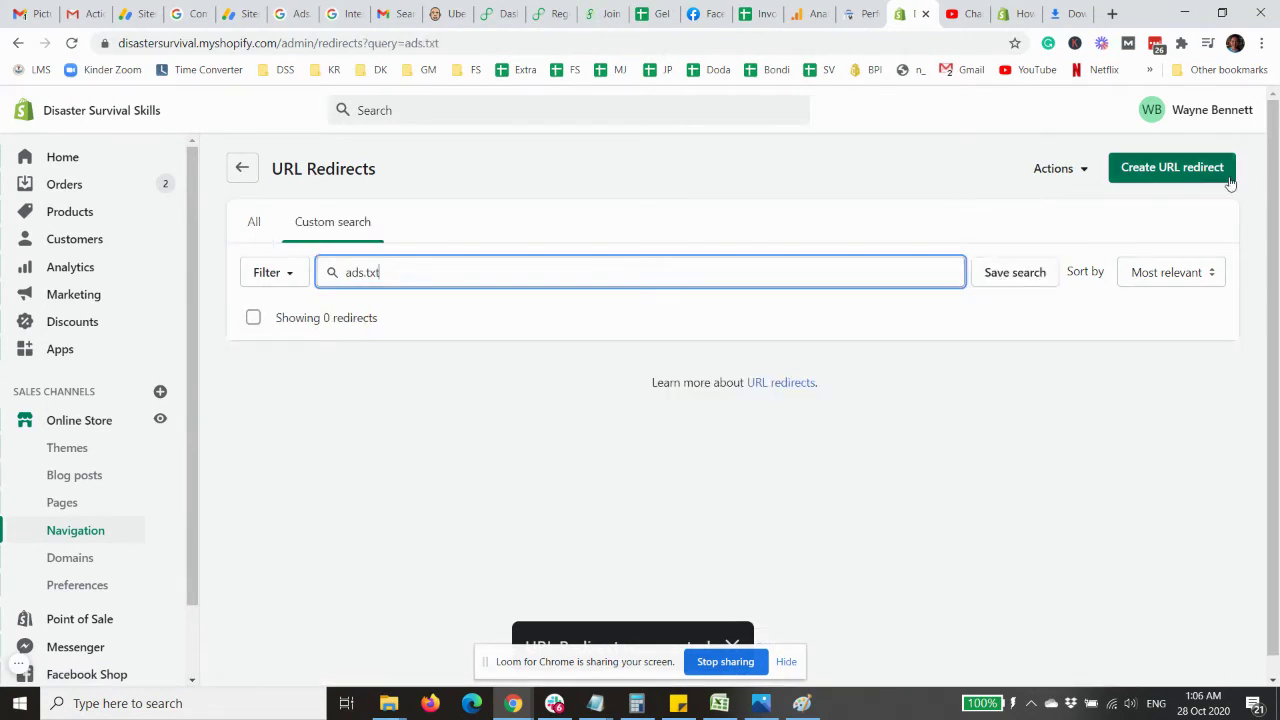
Start a new redirect from /ads.txt and open the store settings in a new tab.
left_click(1192, 170)
left_click(710, 263)
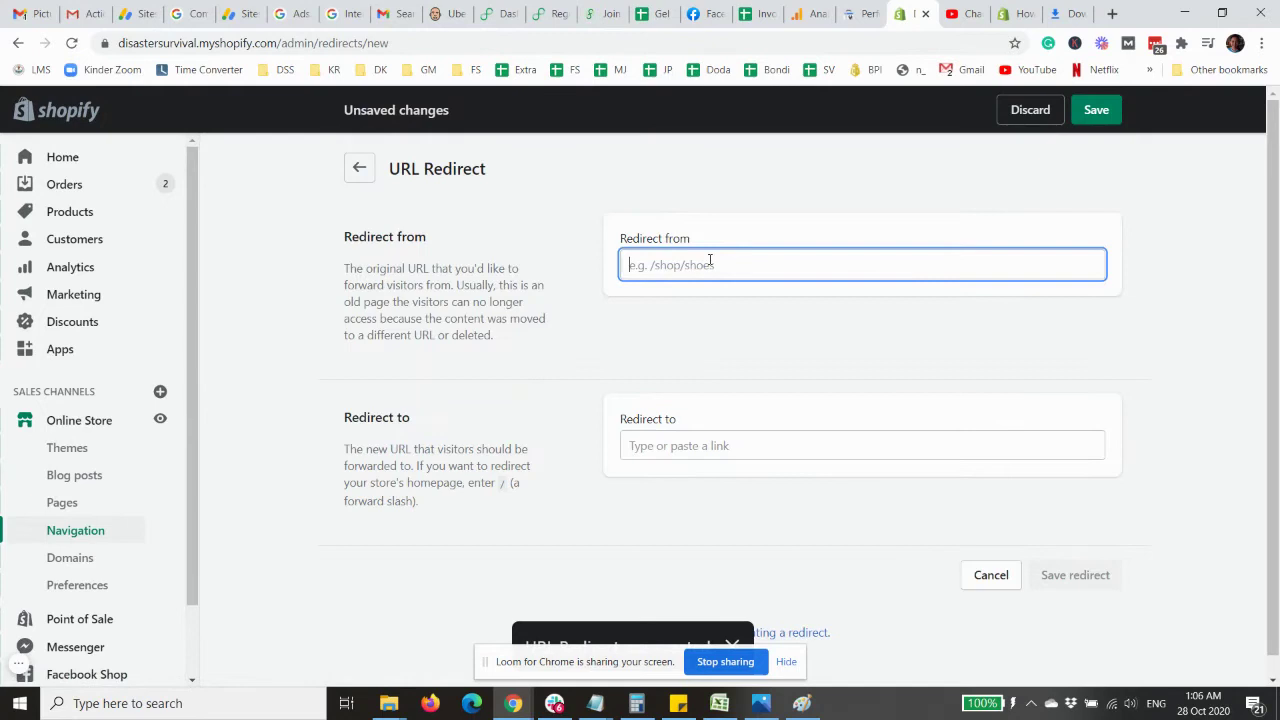
type("/ads.txt")
left_click(648, 449)
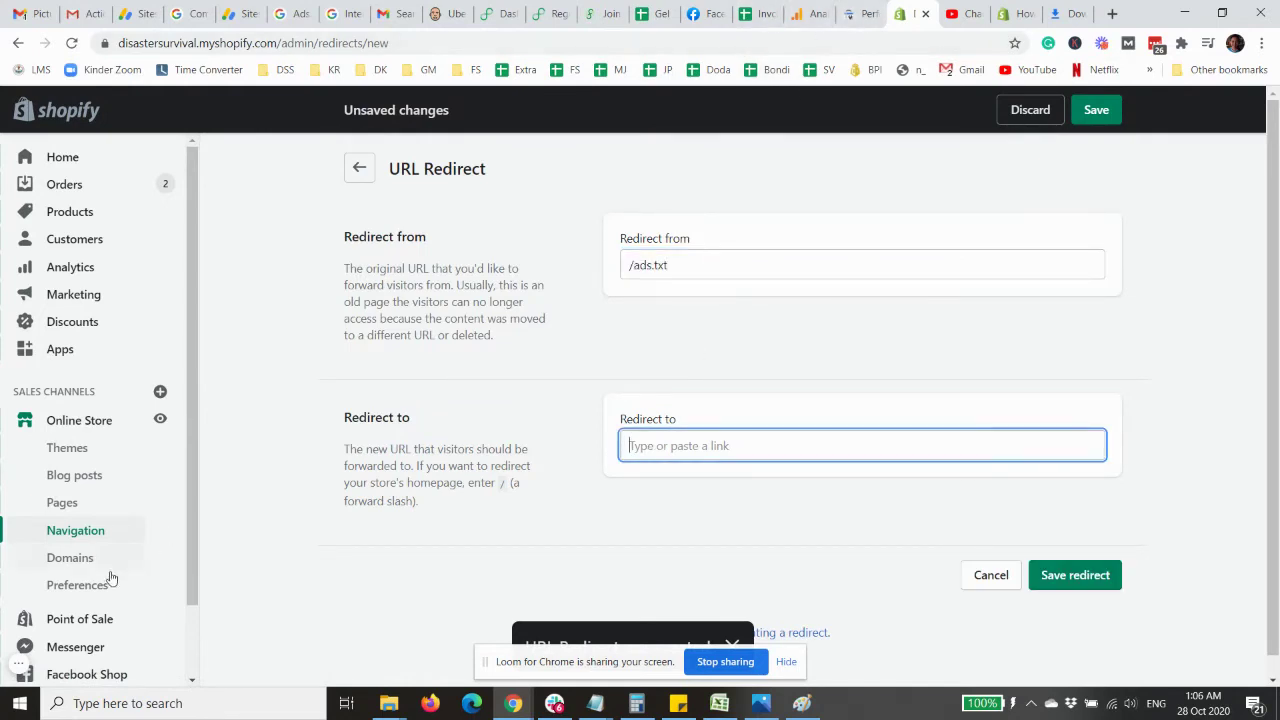
scroll(66, 634, "down", 1)
right_click(68, 662)
left_click(143, 466)
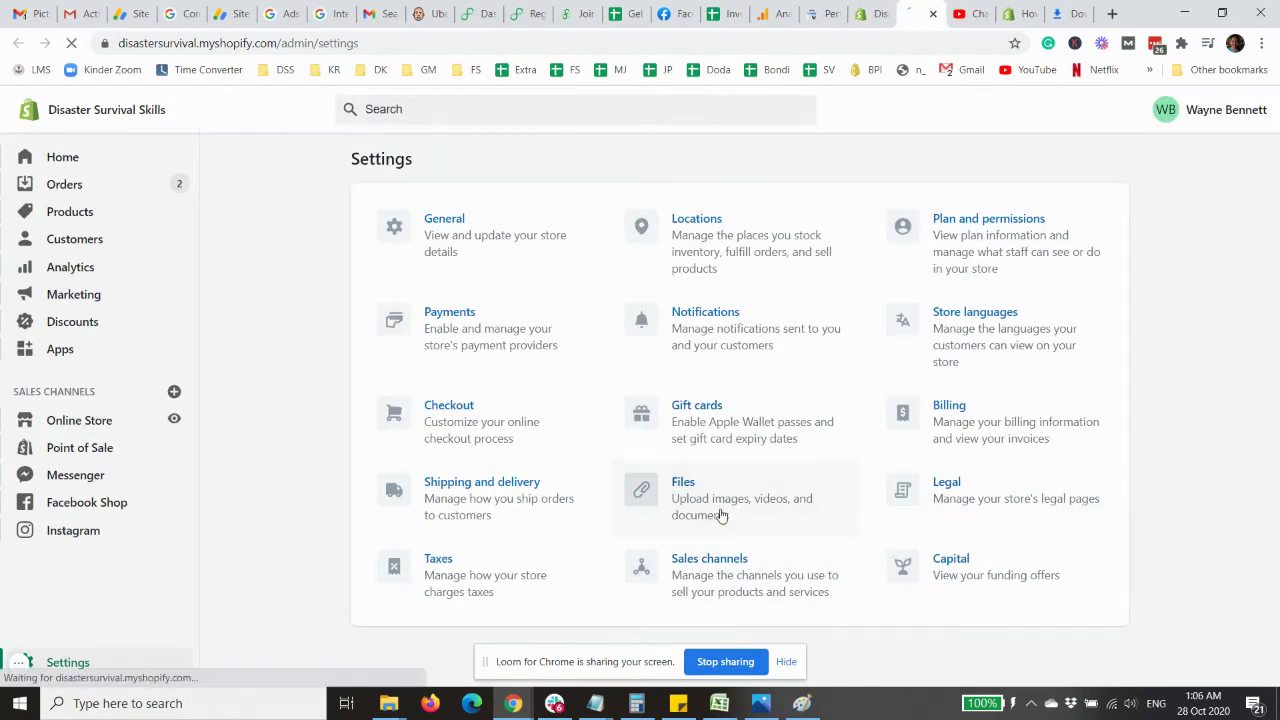
Copy the ads.txt file URL from Files, paste it as Redirect to, and save the redirect.
left_click(720, 512)
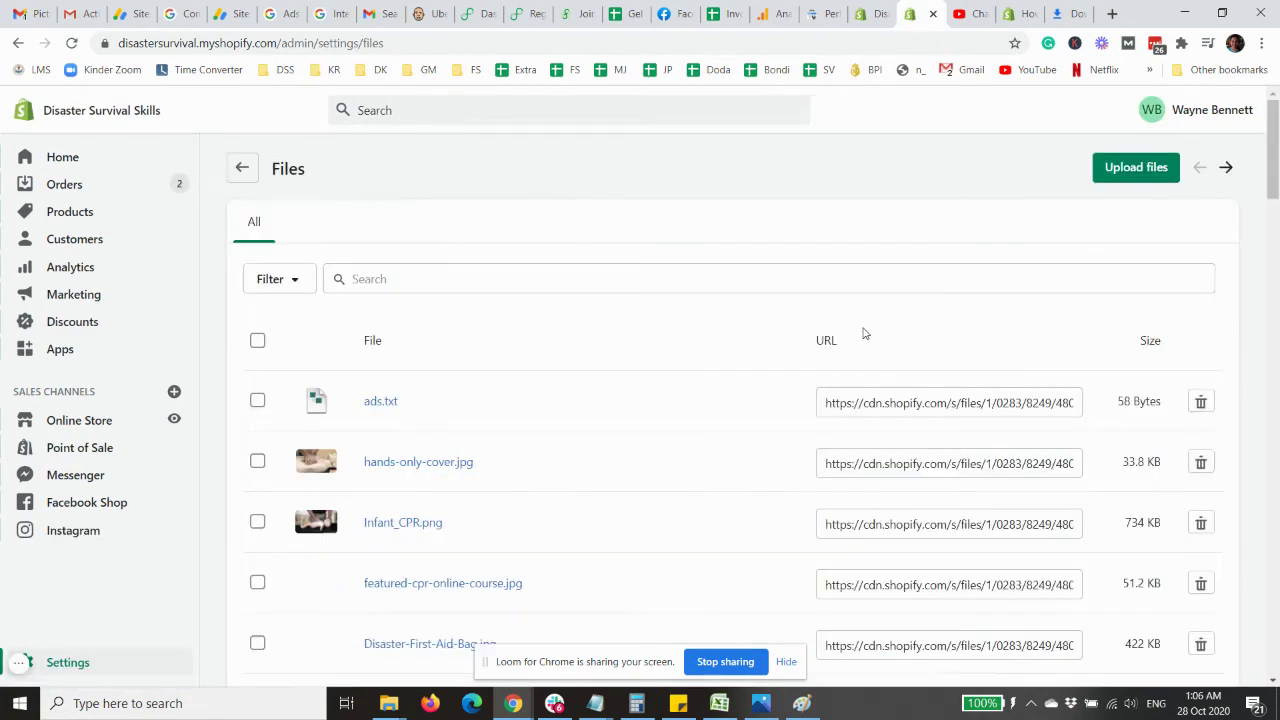
left_click(883, 405)
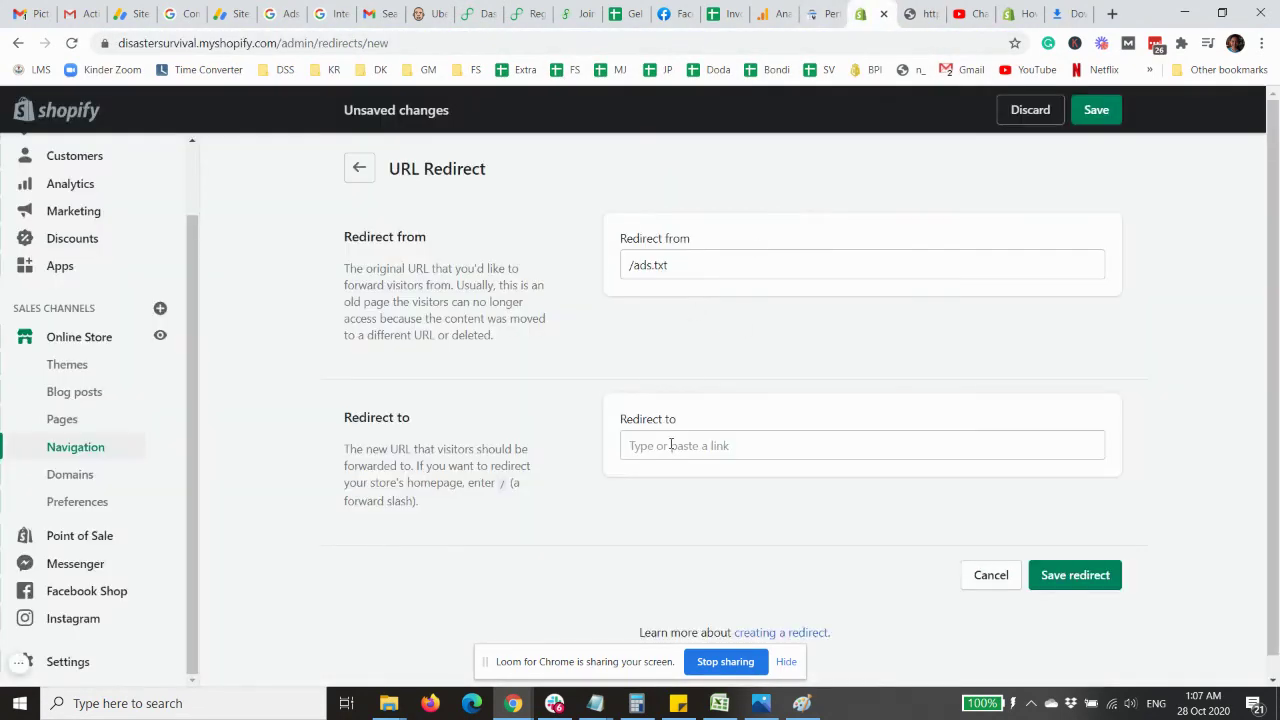
left_click(674, 446)
key("ctrl+v")
left_click(1073, 575)
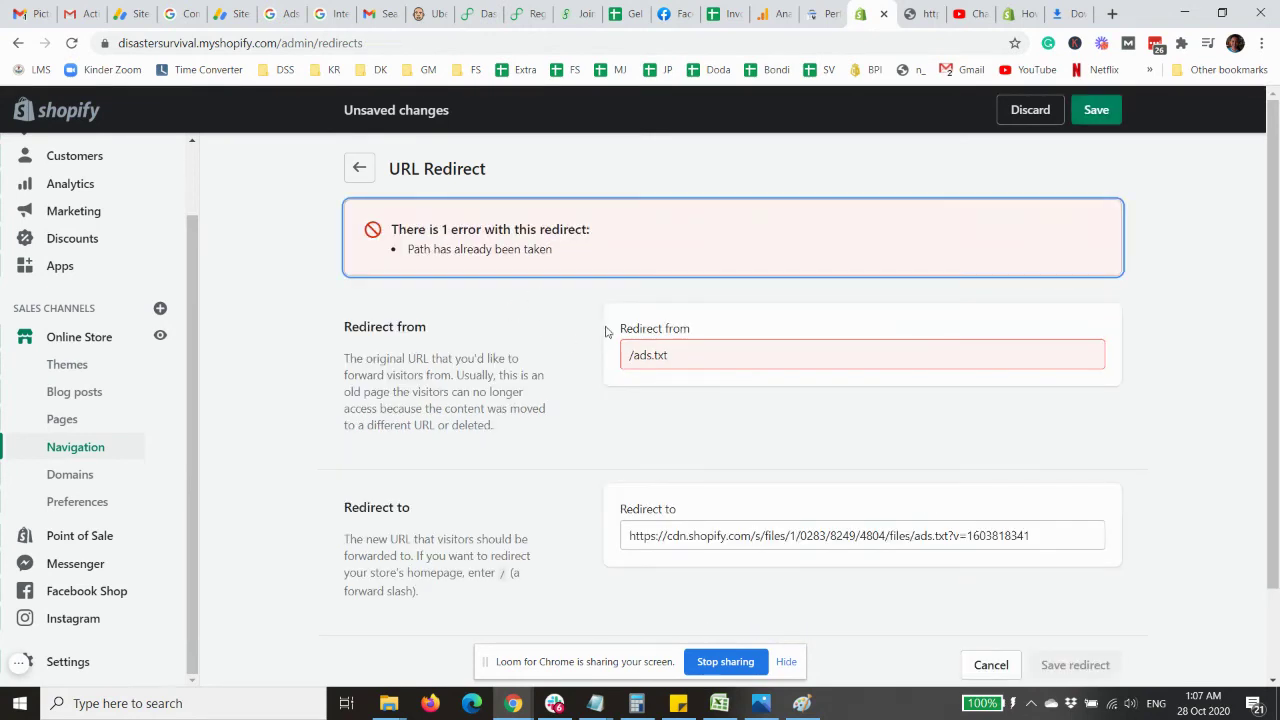
Reload the admin to confirm the existing /ads.txt redirect in URL Redirects.
key("Tab")
key("shift+Tab")
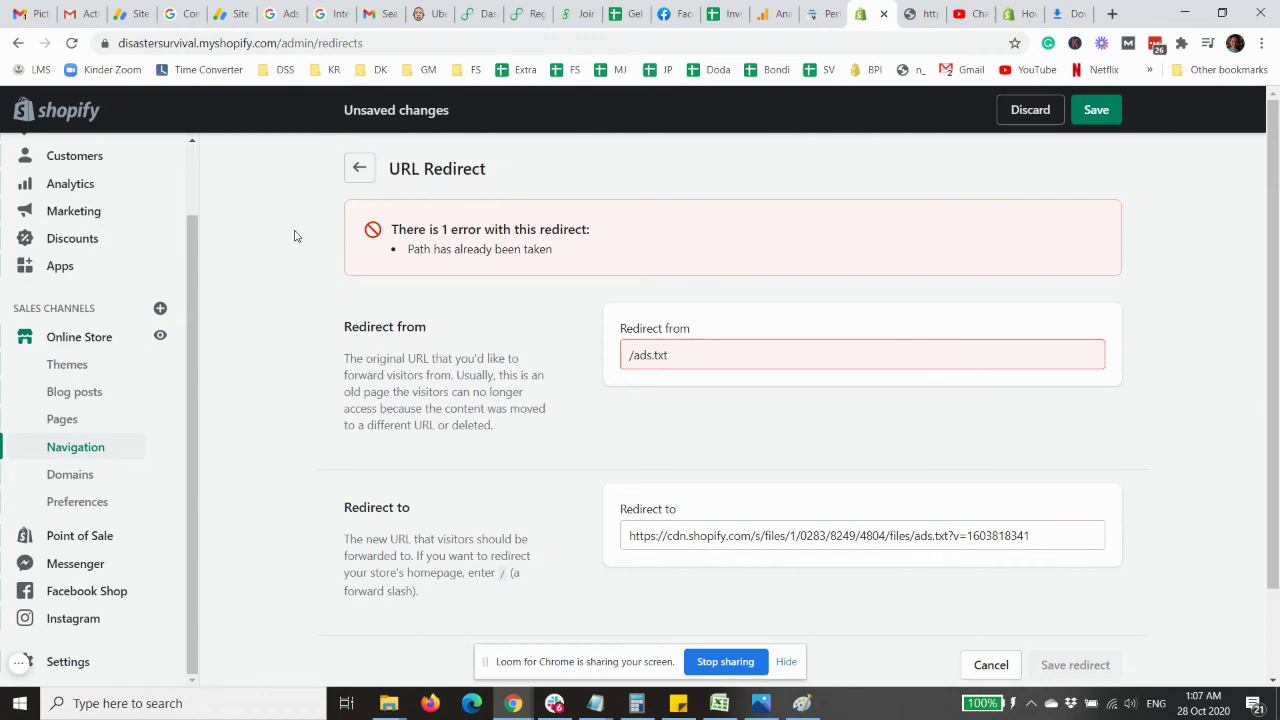
left_click(71, 43)
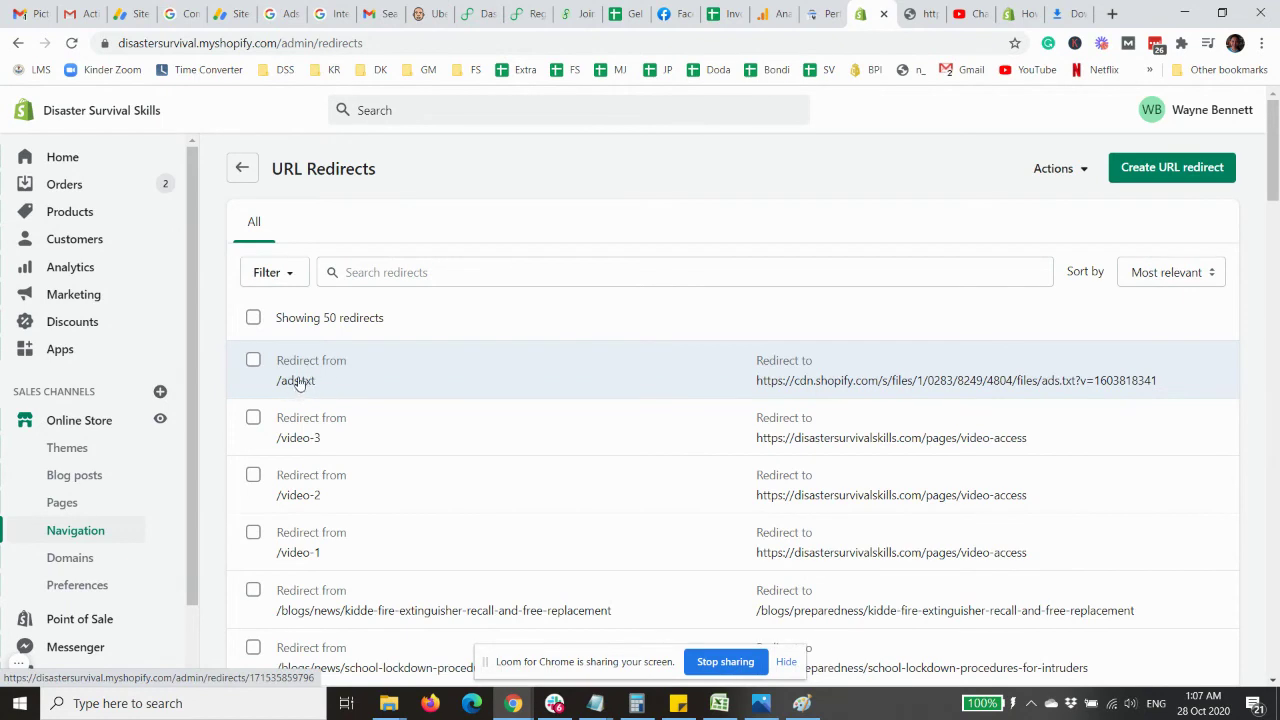
Return to the AdSense Sites page for disastersurvivalskills.com and deselect the ads.txt text.
left_click(130, 8)
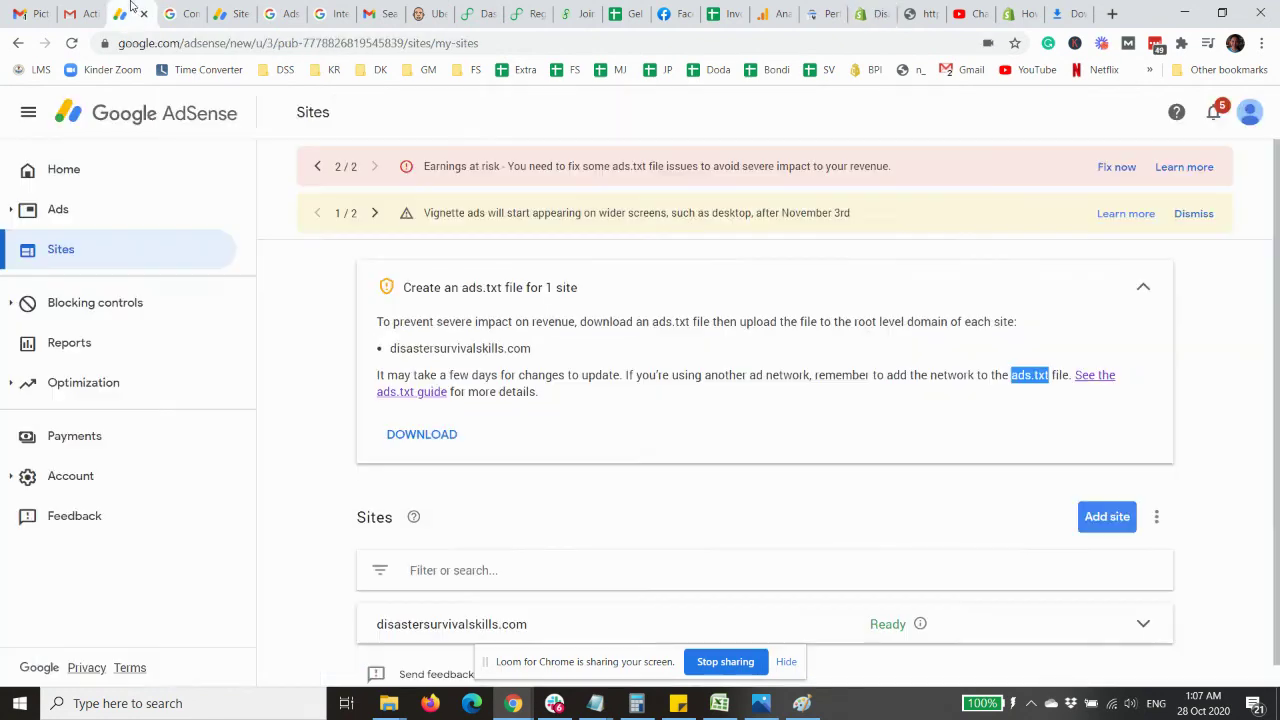
scroll(963, 467, "down", 1)
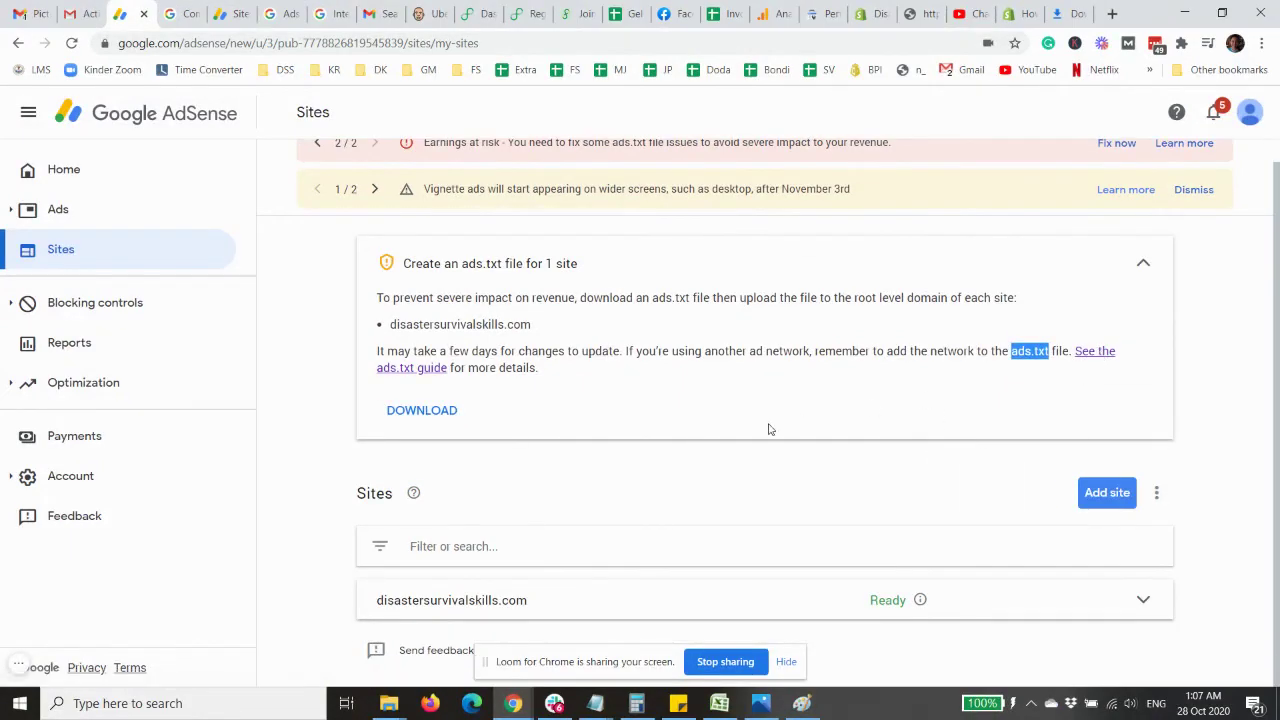
left_click(714, 455)
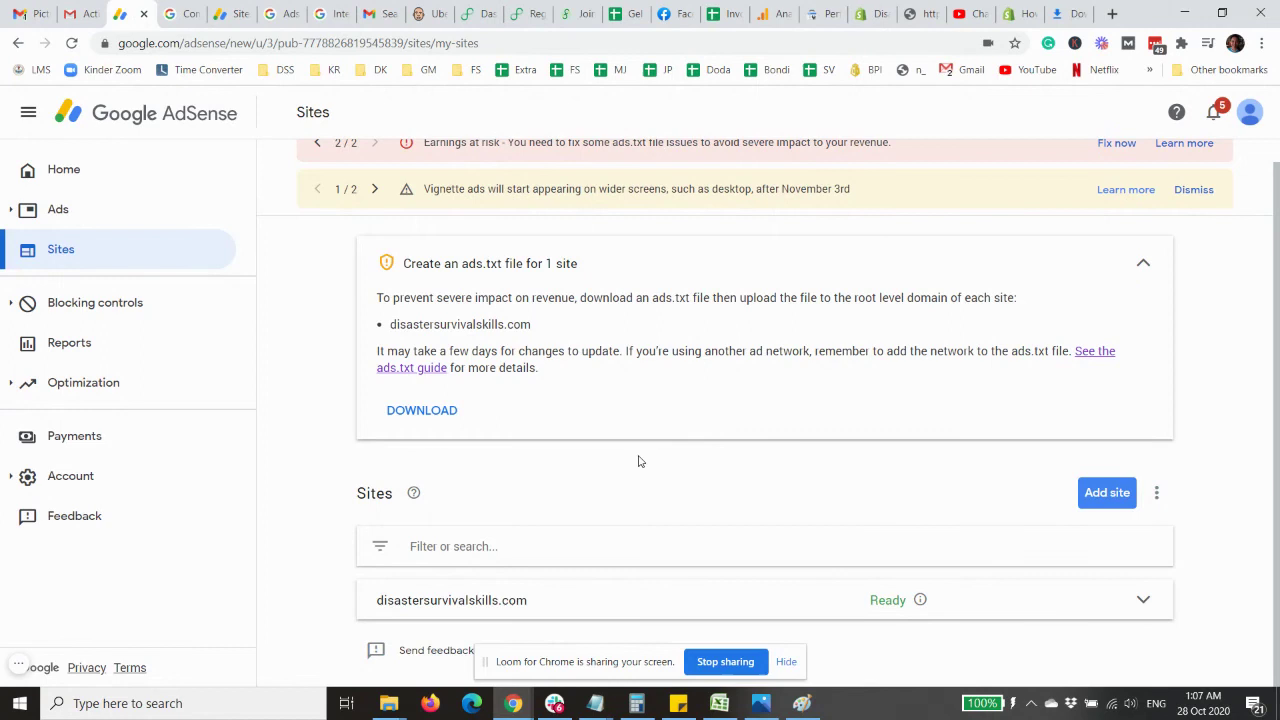